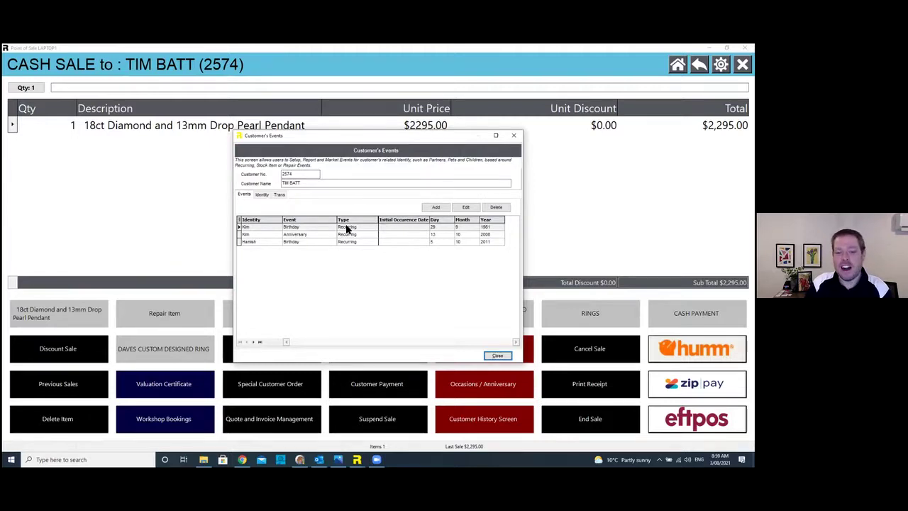
Review the birthday and anniversary entries in the customer's events list, then close it
click(345, 227)
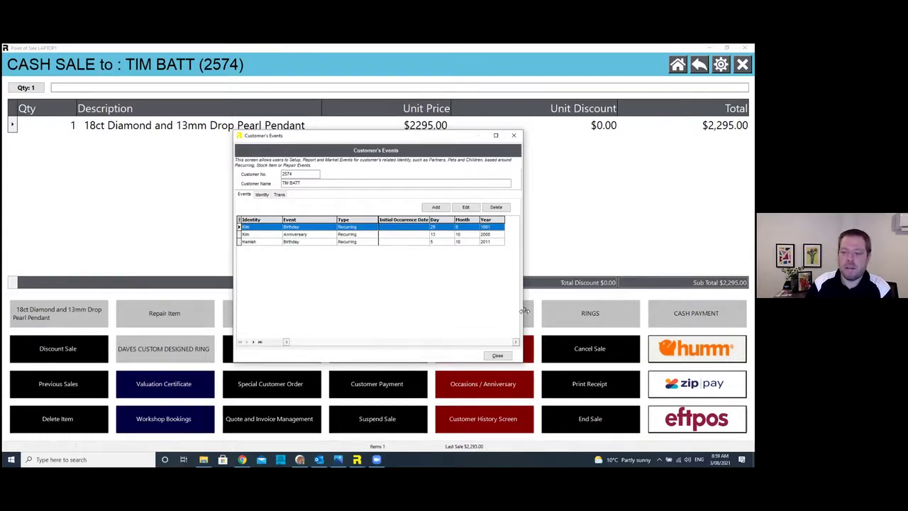
click(497, 355)
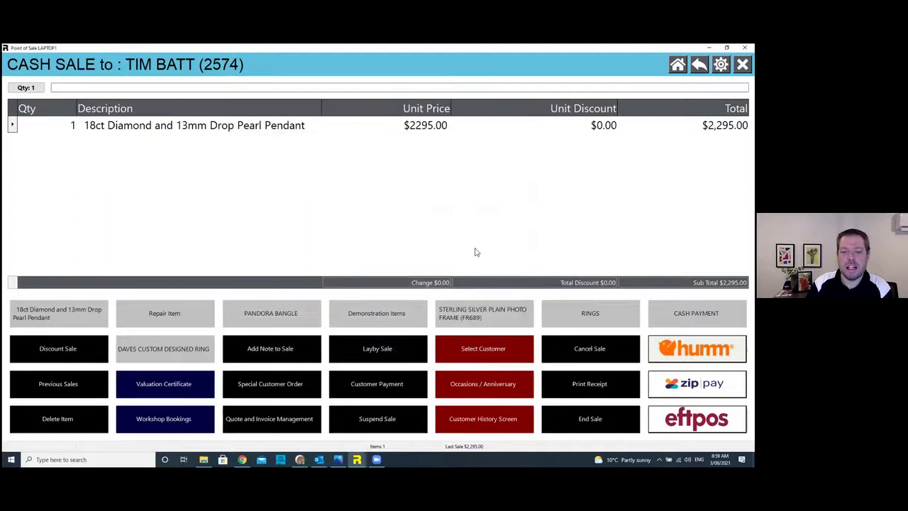
Apply a $100.00 unit discount to the 18ct Diamond and 13mm Drop Pearl Pendant
click(601, 126)
click(345, 248)
click(346, 269)
click(347, 269)
click(347, 270)
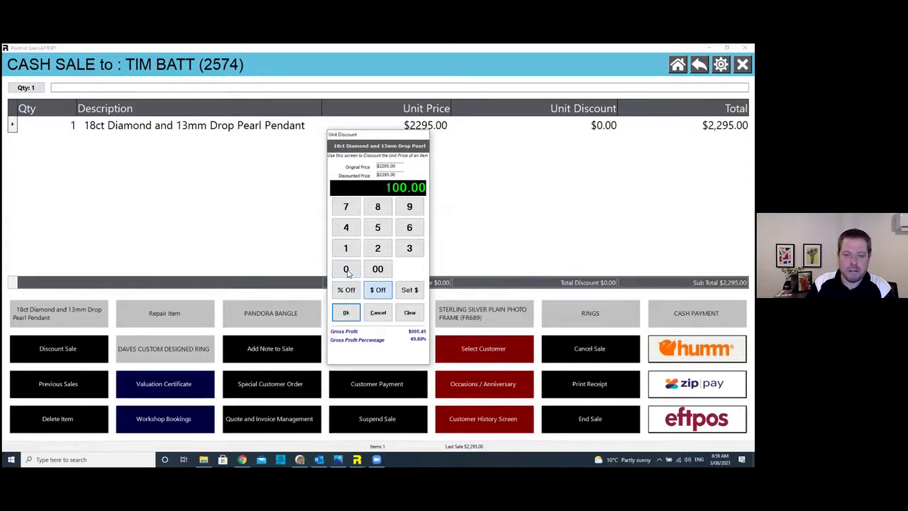
click(345, 312)
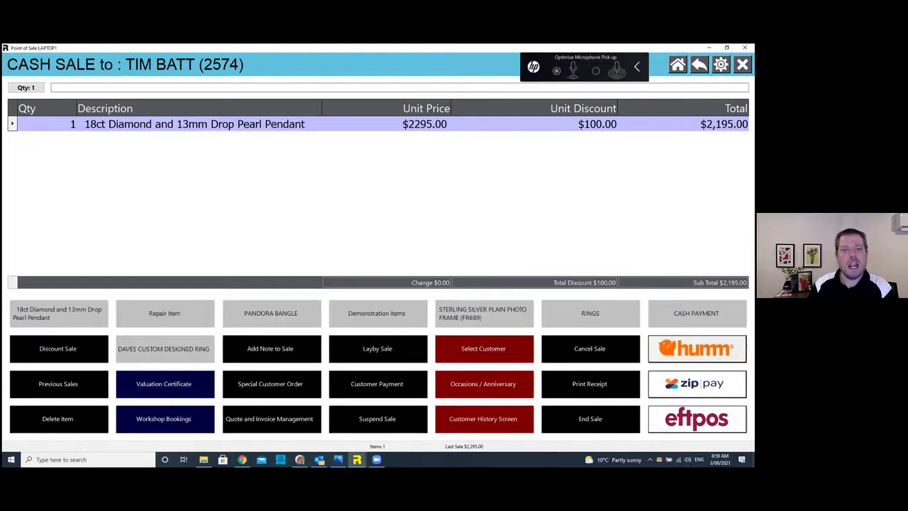
Tender the discounted pendant sale by EFTPOS and enter the staff member's initials
click(697, 419)
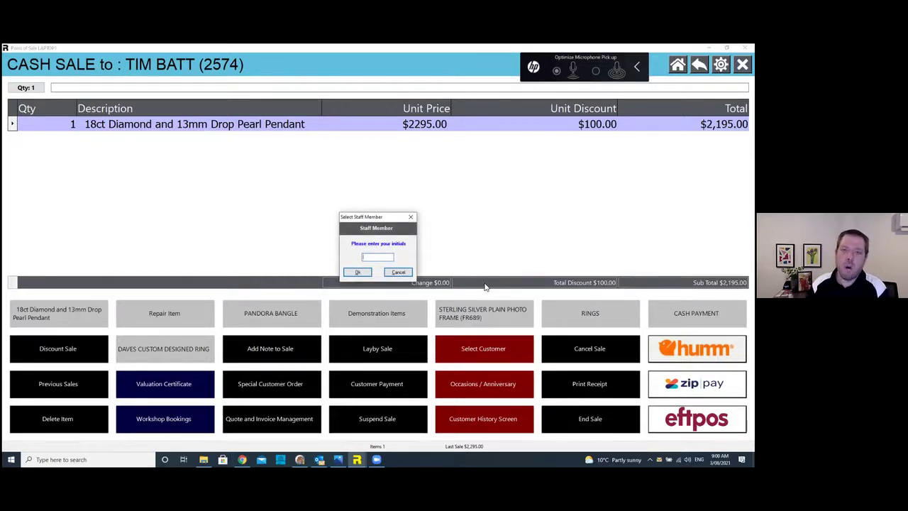
text(BB)
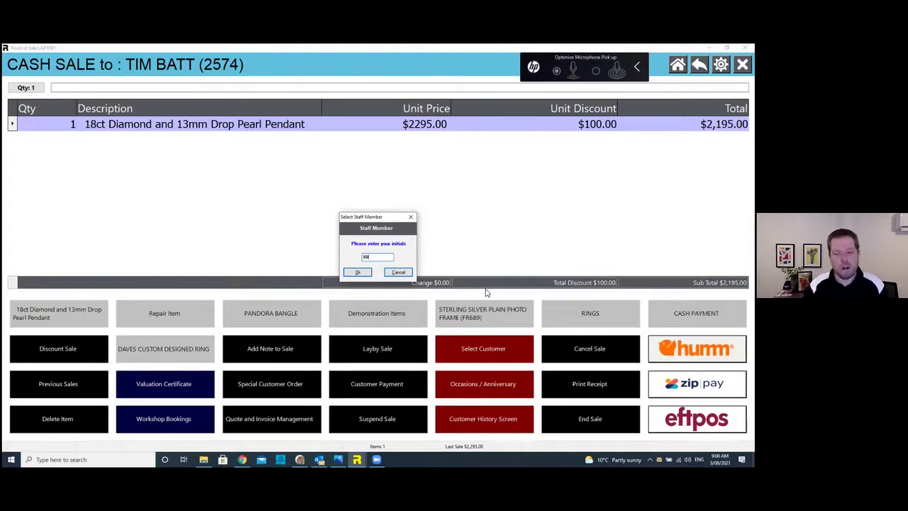
click(359, 273)
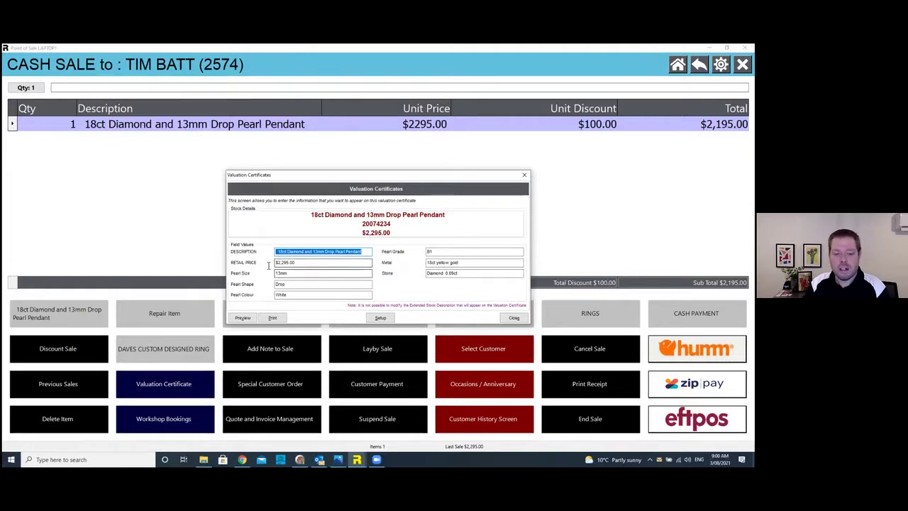
Preview the pendant's authenticity certificate, check its description, pearl and metal details, and close the certificate window
click(316, 264)
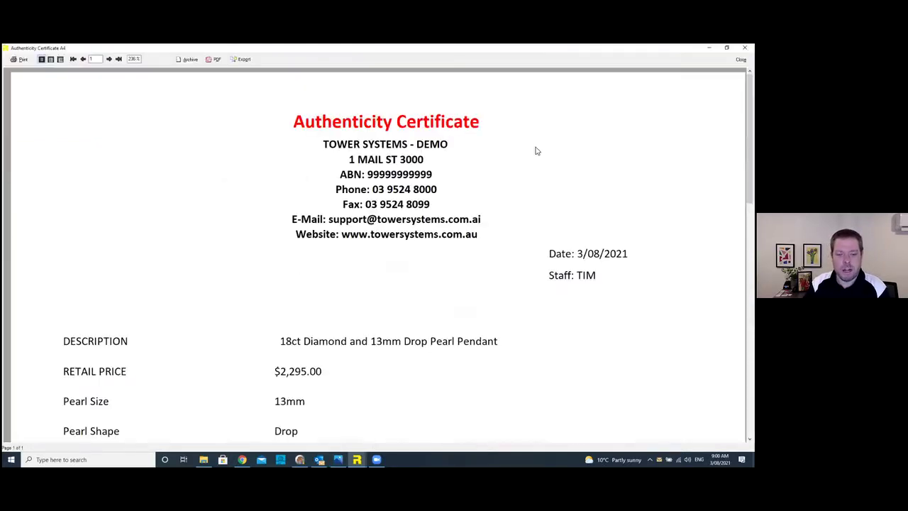
scroll(382, 254, down, 5)
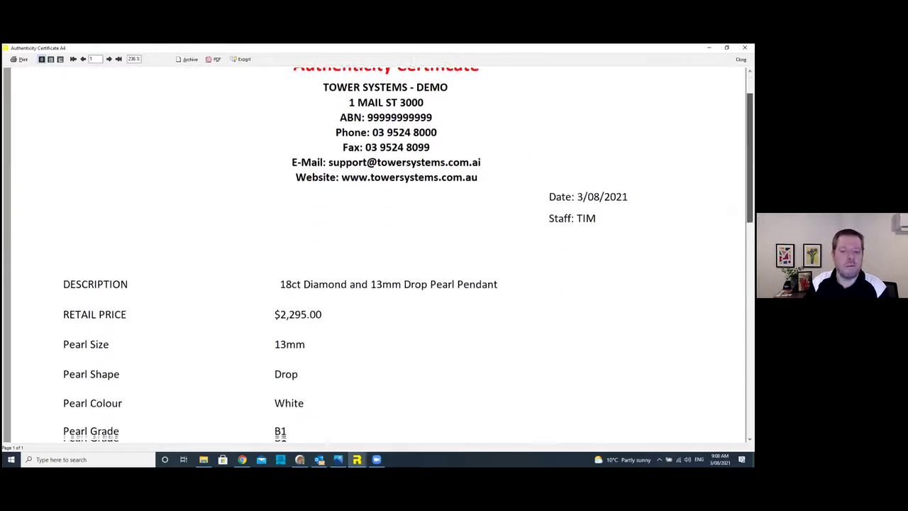
scroll(328, 161, up, 1)
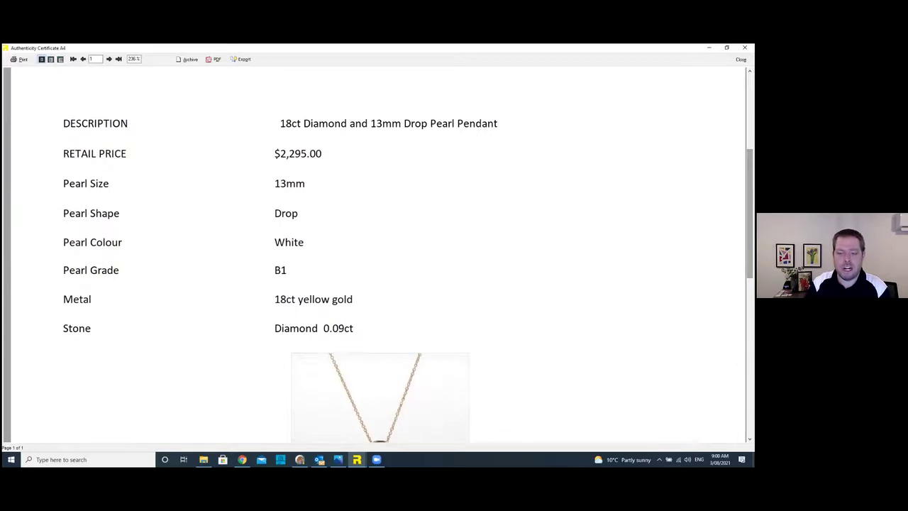
scroll(382, 254, up, 4)
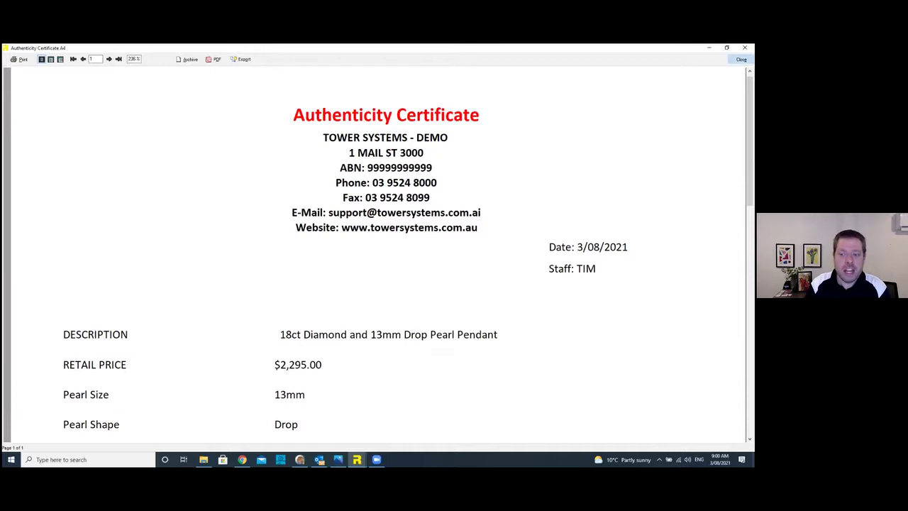
click(741, 59)
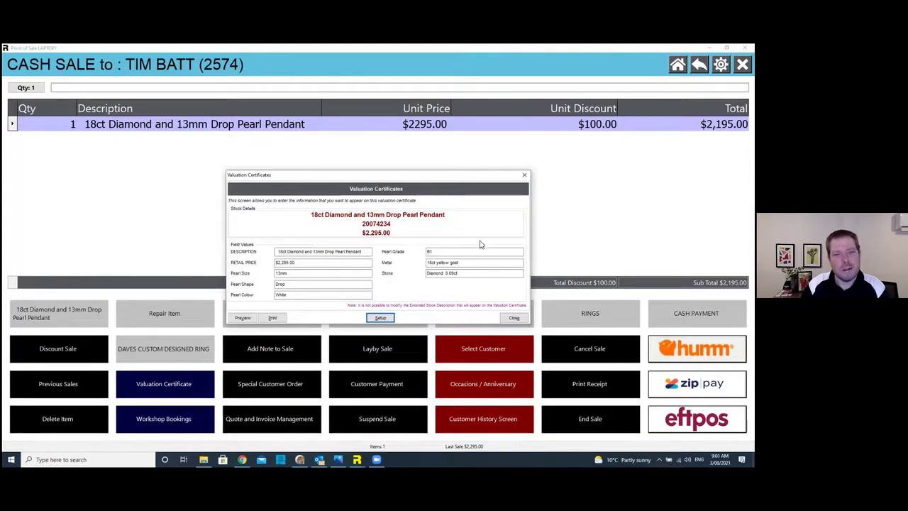
click(515, 319)
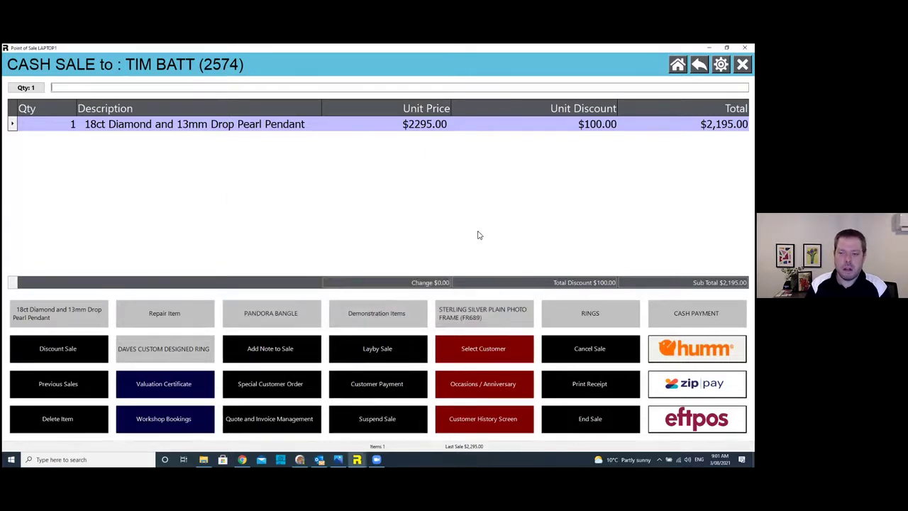
Preview the pendant's tax invoice, check it down to the totals, and close it to finish the sale
click(447, 270)
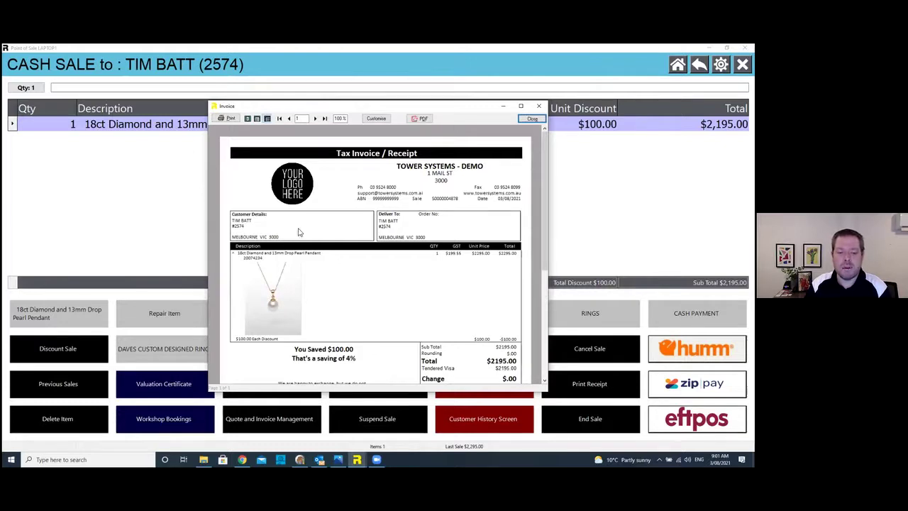
scroll(539, 242, down, 1)
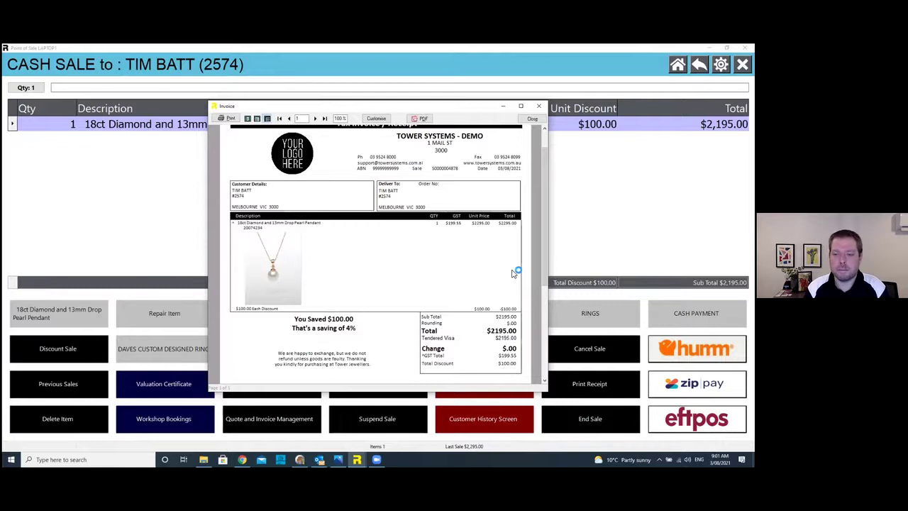
click(532, 119)
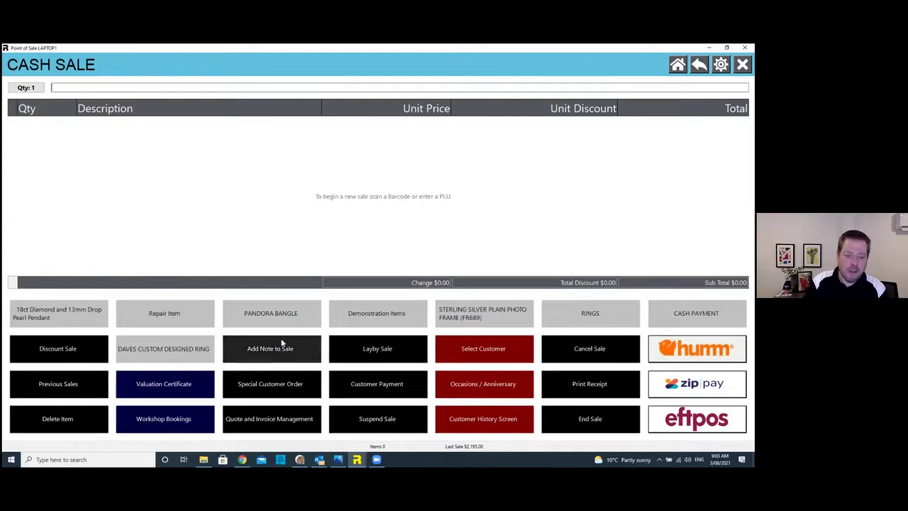
Add the Pandora Moments Bangle size 19 to a new sale and tender it by EFTPOS, confirming the staff member
click(317, 307)
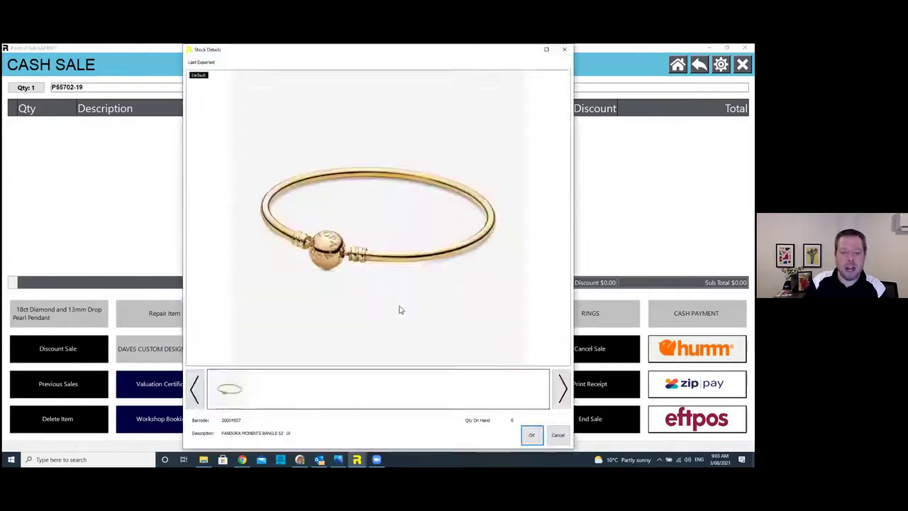
click(531, 435)
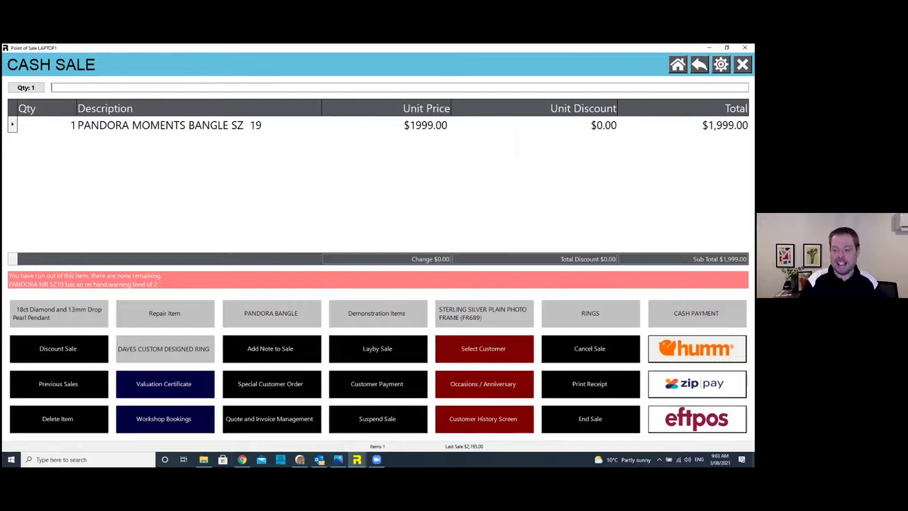
click(697, 420)
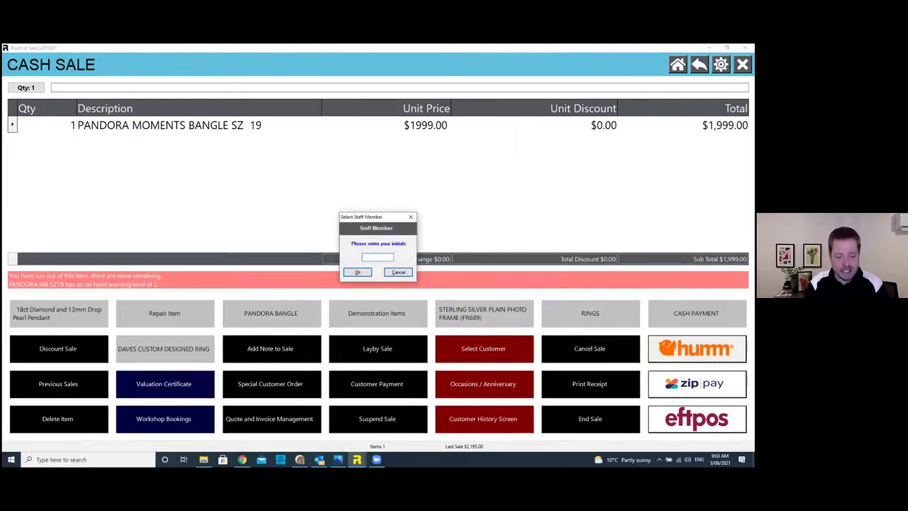
key(Return)
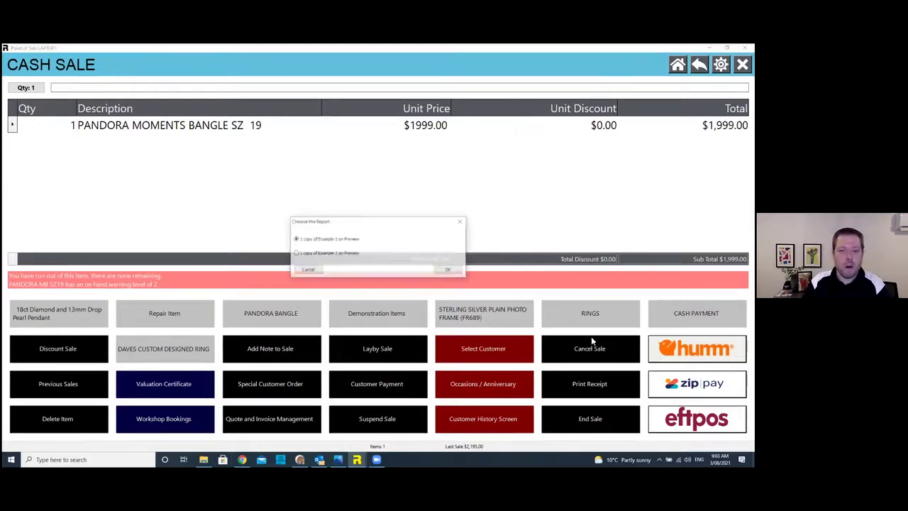
Preview the bangle's invoice with the default report, check its VIP Loyalty Voucher, and close it to finish the sale
click(446, 269)
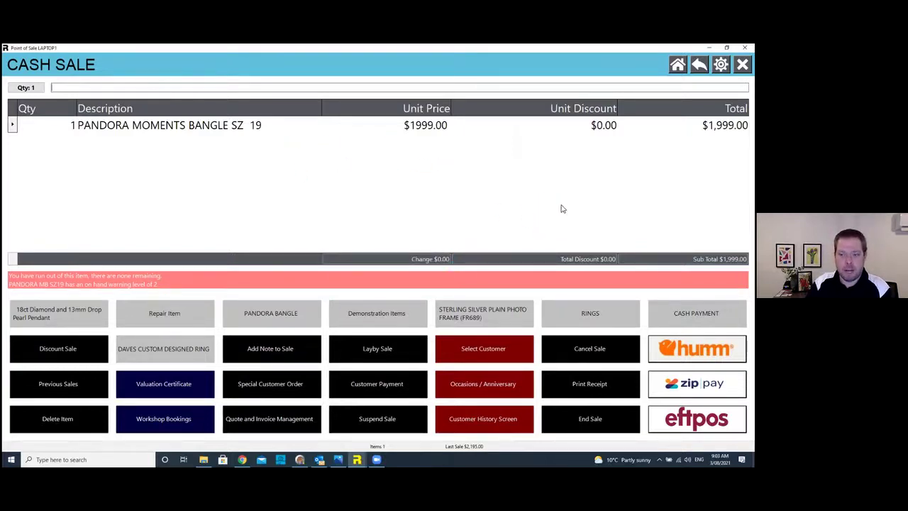
scroll(325, 305, down, 3)
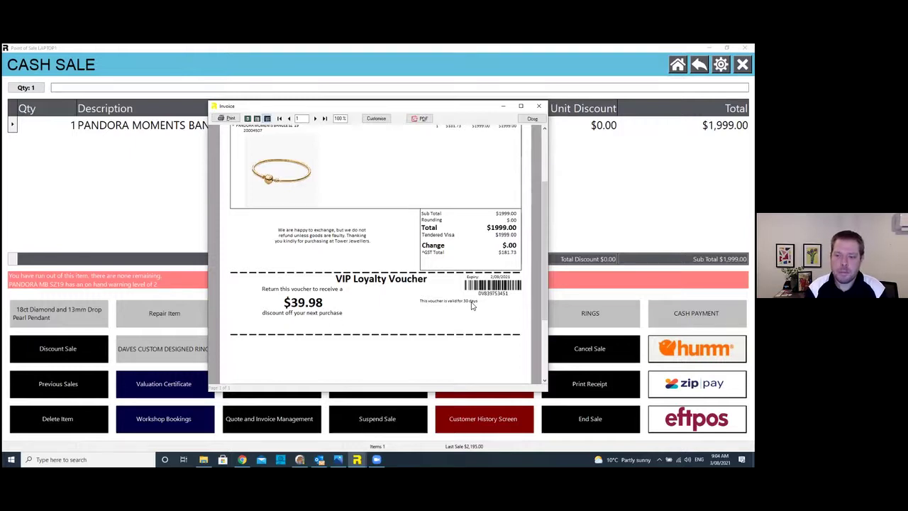
click(532, 121)
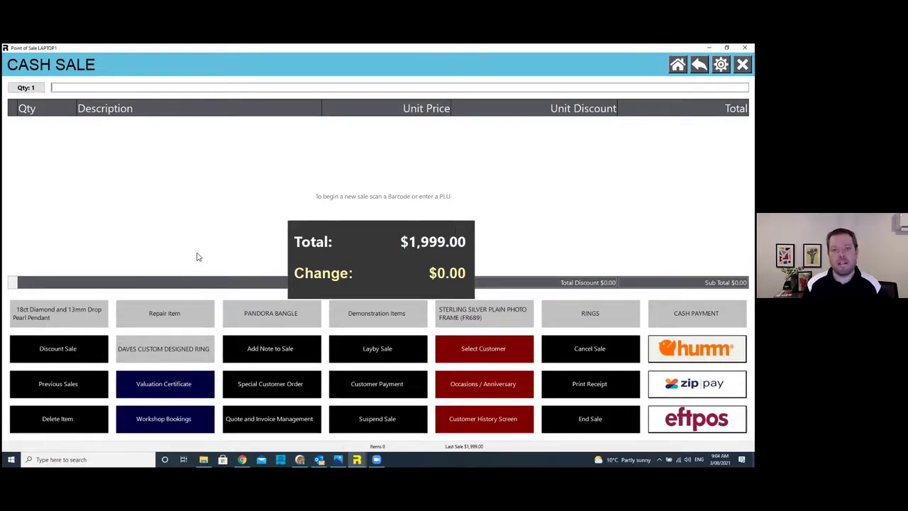
Add Dave's custom designed ring to a new sale and examine its manufactured stock components from its stock record
click(192, 354)
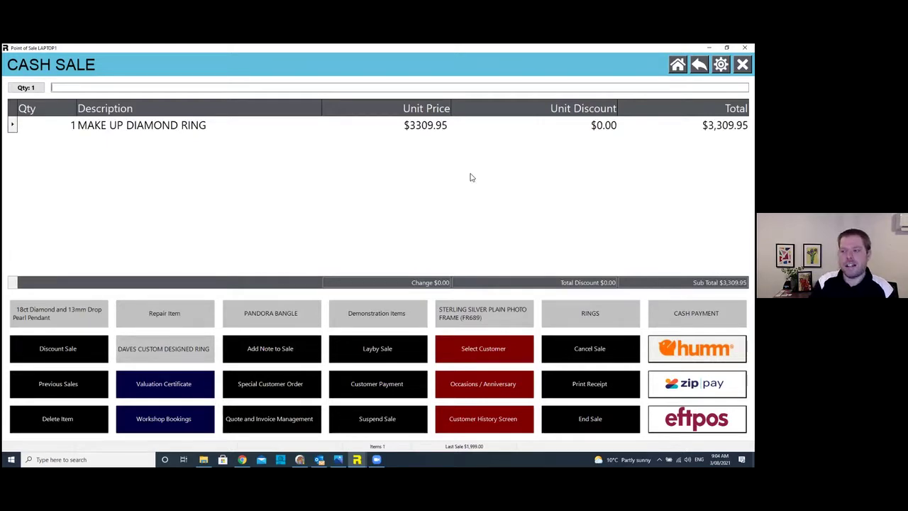
double_click(405, 200)
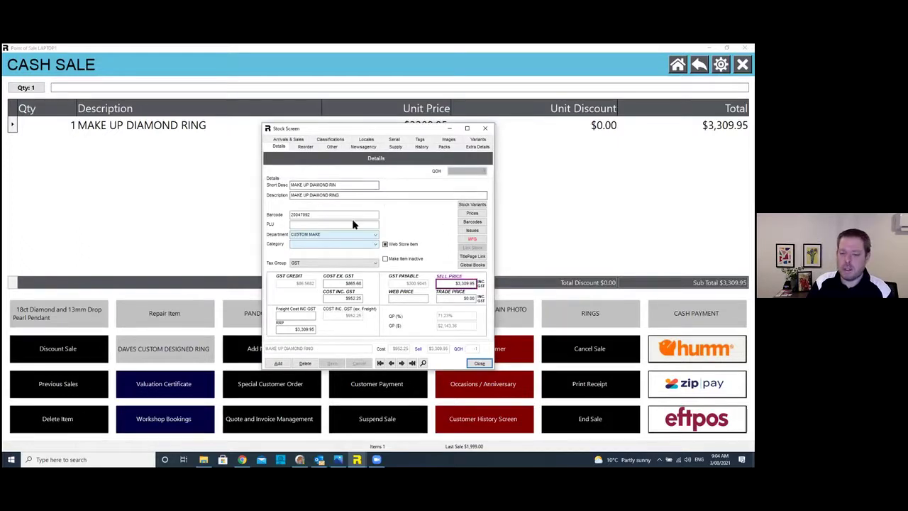
click(469, 239)
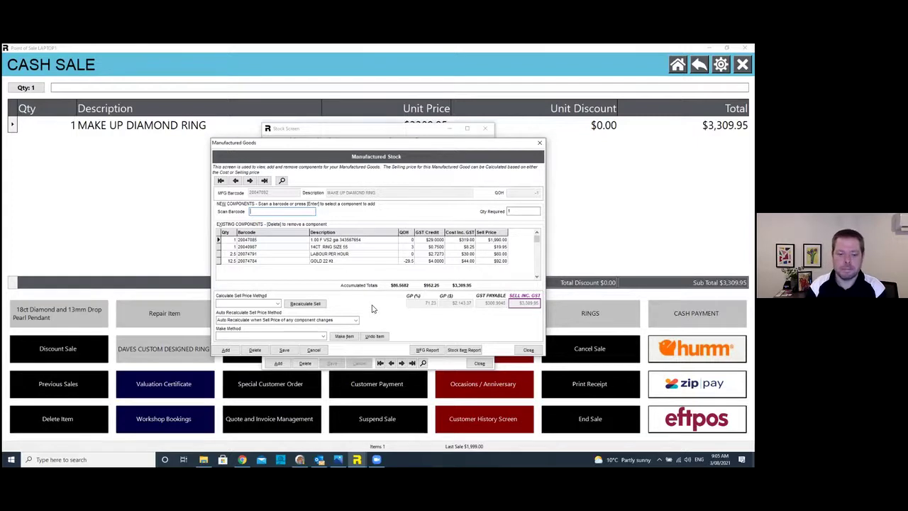
click(528, 351)
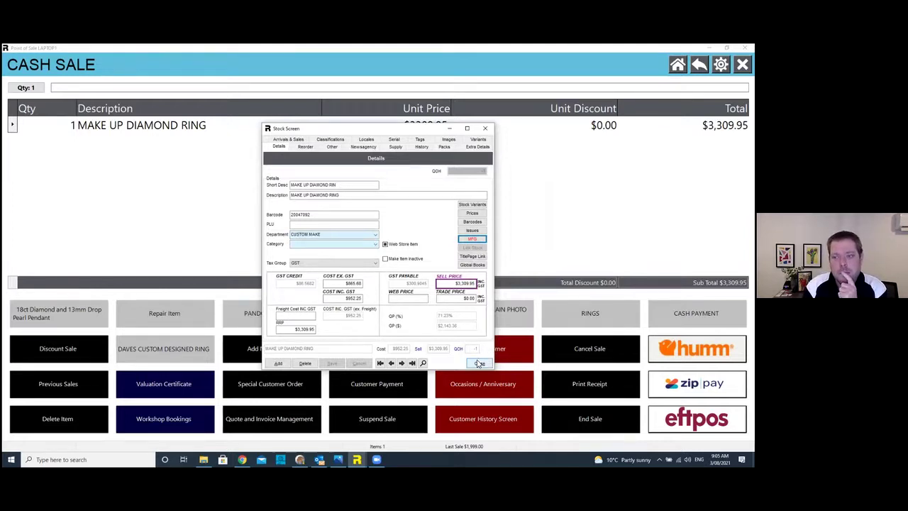
click(479, 364)
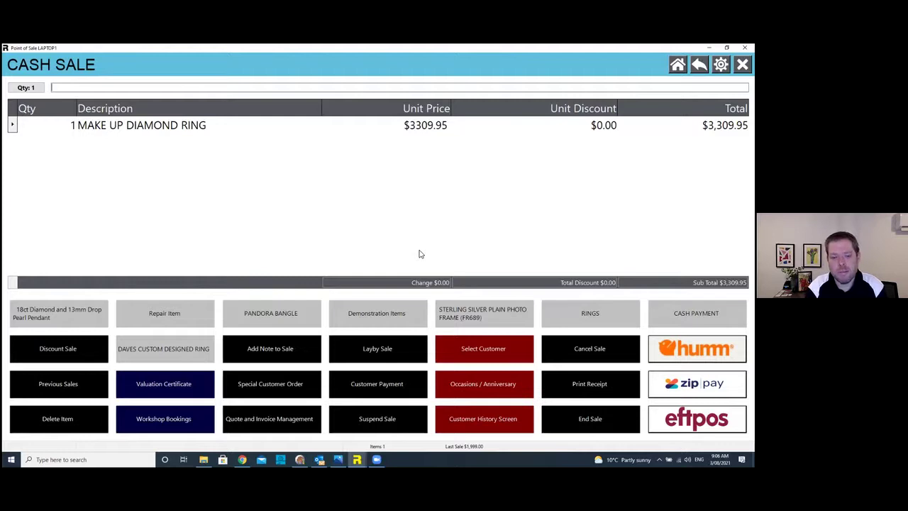
Add the 18ct Diamond and 13mm Drop Pearl Pendant to the custom ring sale
click(70, 315)
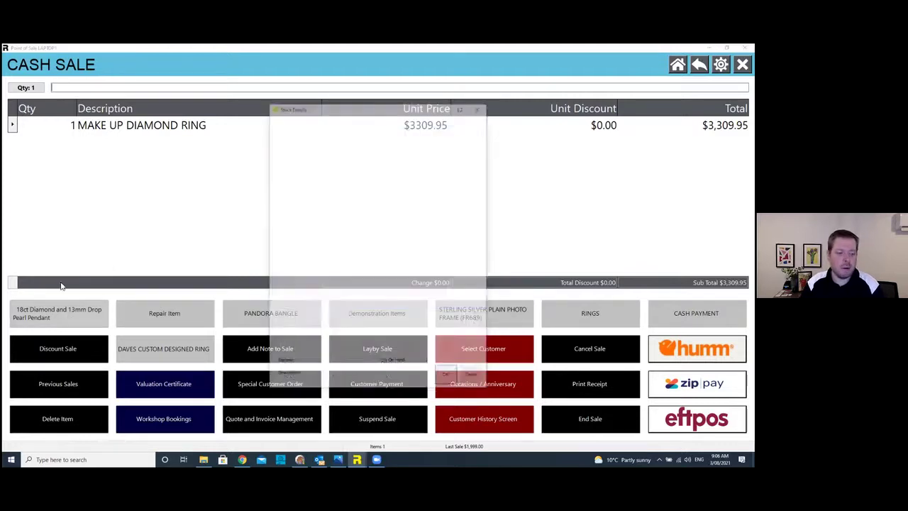
click(447, 378)
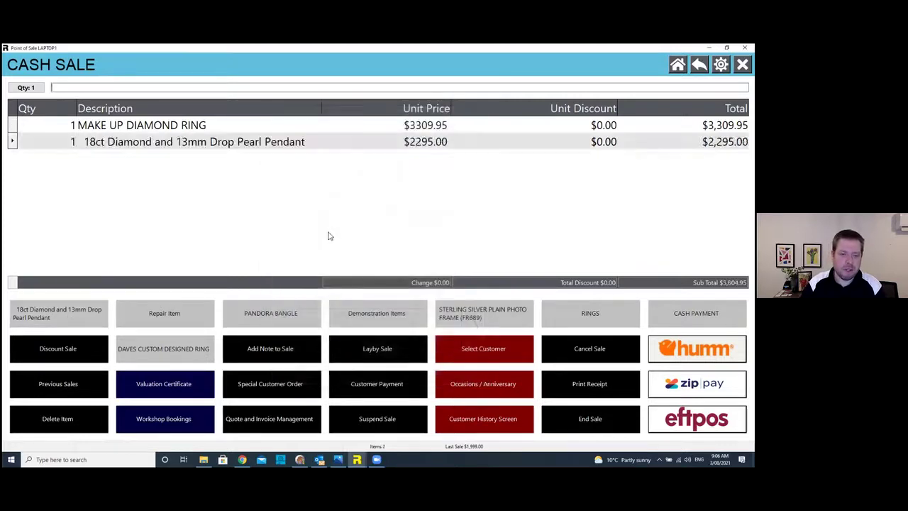
Examine the pendant's stock record, including its prices, image and extra details, then close the record
double_click(284, 214)
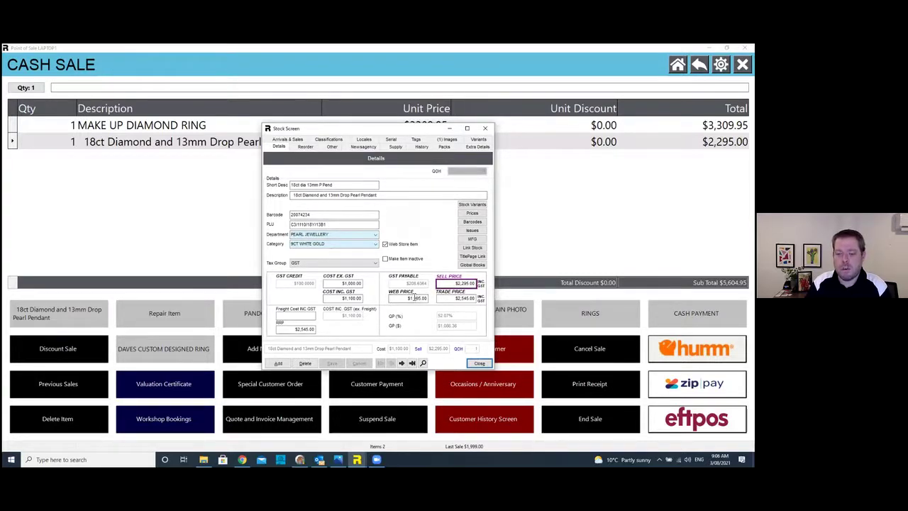
click(447, 139)
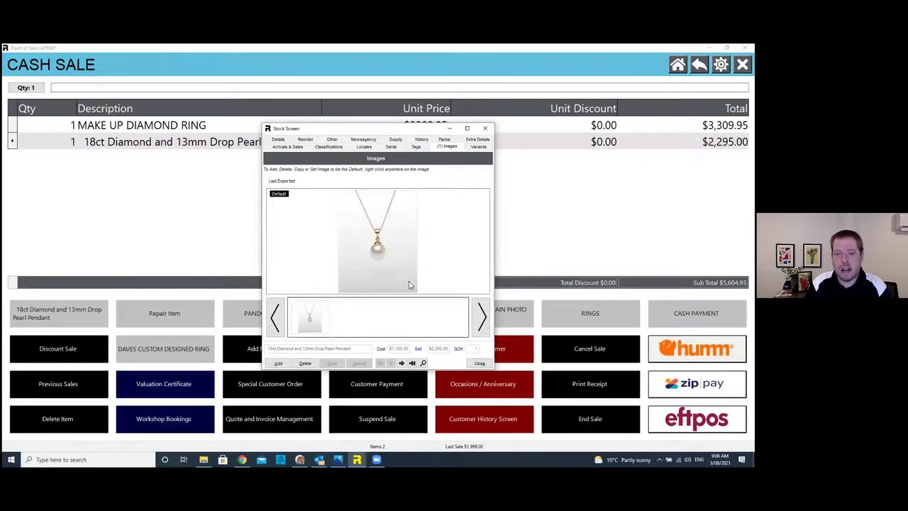
click(472, 141)
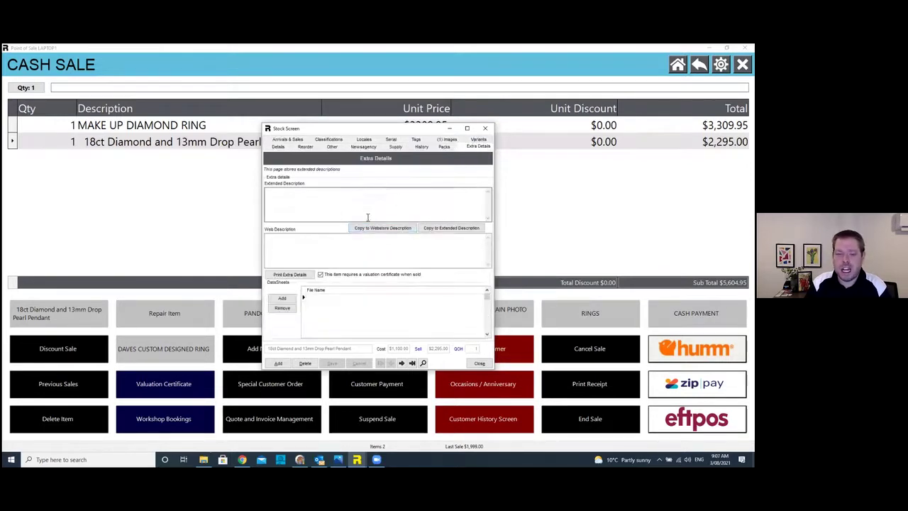
click(284, 148)
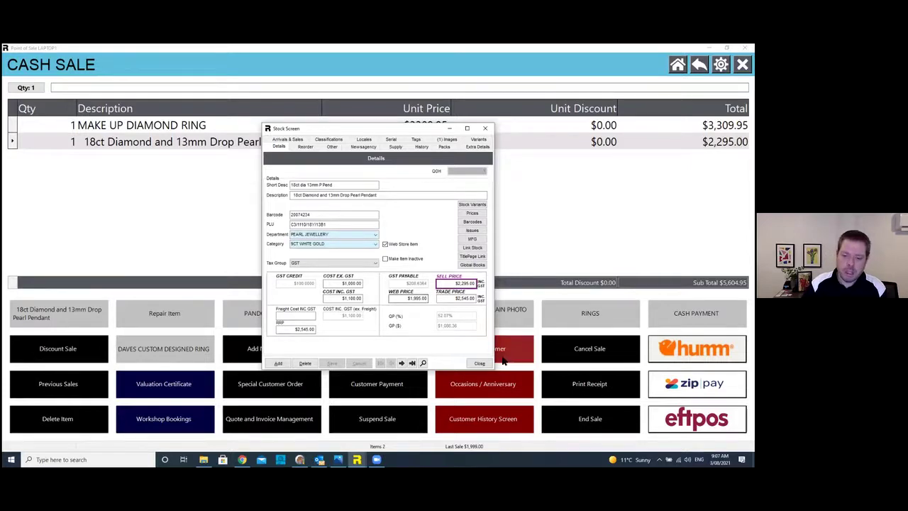
click(480, 363)
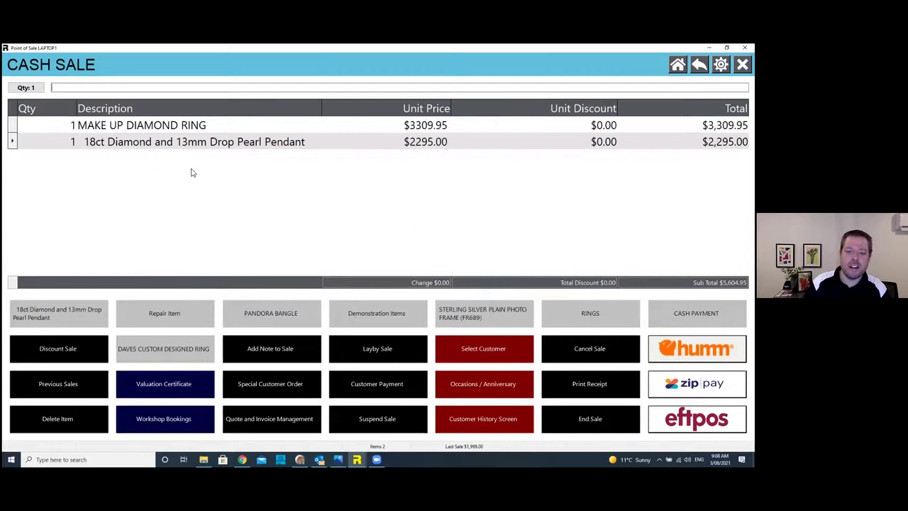
Cancel the ring and pendant sale, and review the ring redesign's repairer details, images and item and customer details in the workshop bookings
key(Escape)
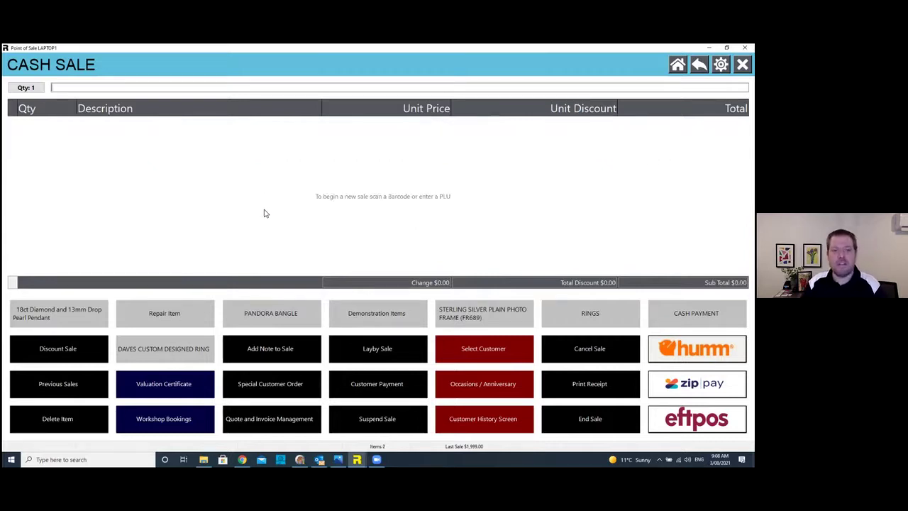
click(188, 420)
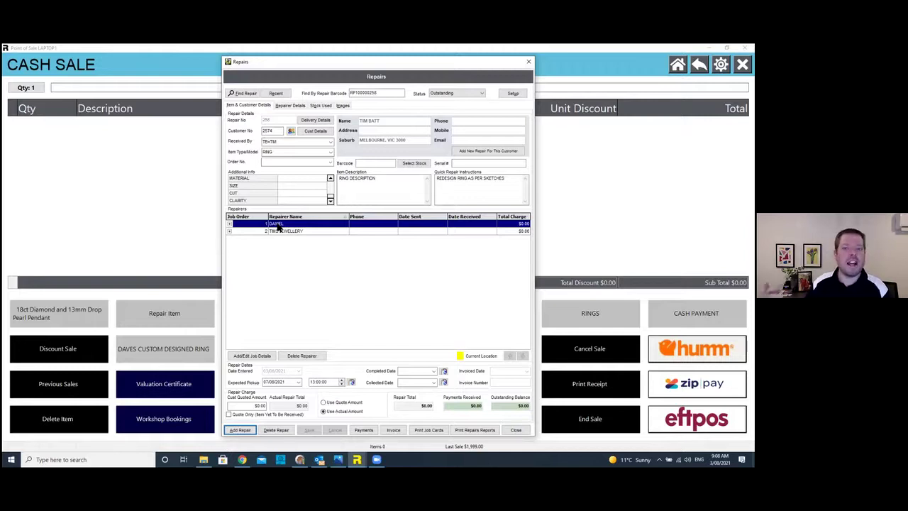
click(298, 105)
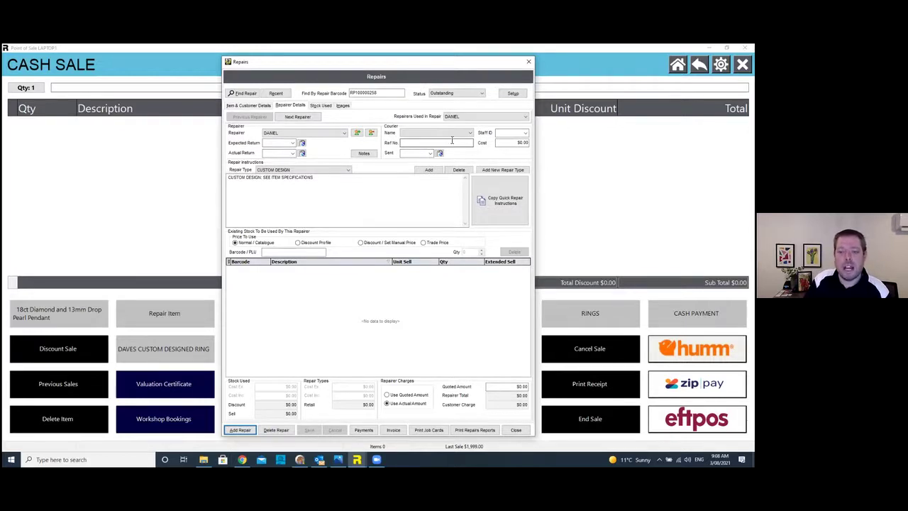
click(347, 106)
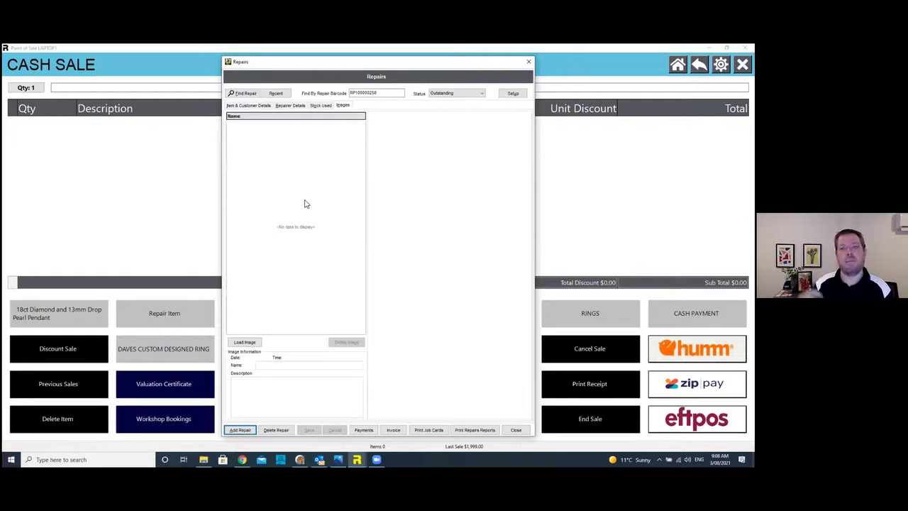
click(259, 105)
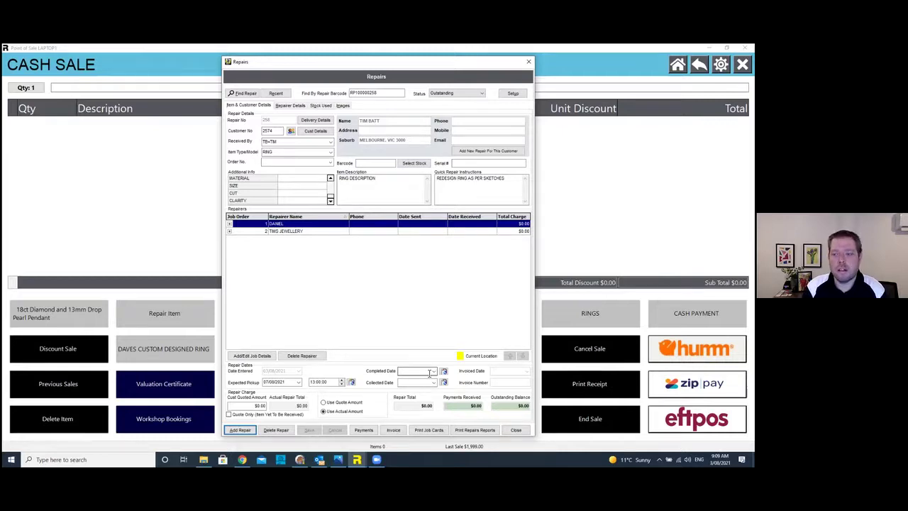
click(516, 430)
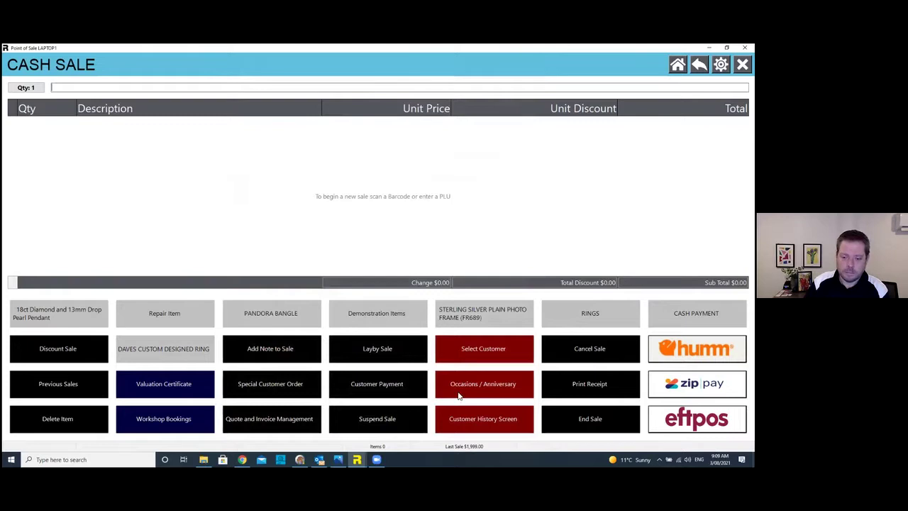